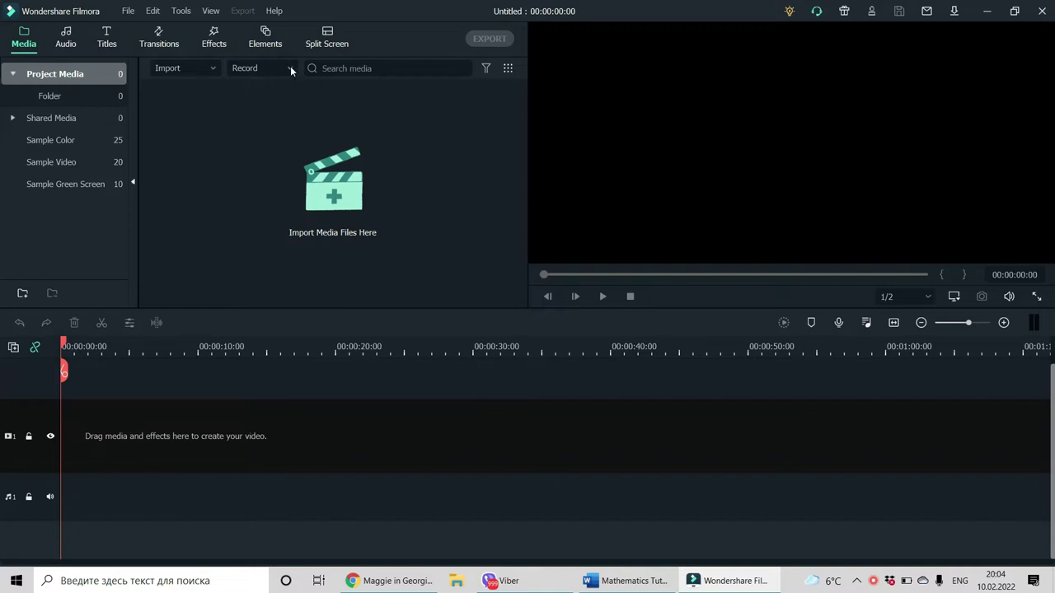
Step: Start a full-screen 1920×1080 PC screen recording from the Record menu
left_click(290, 69)
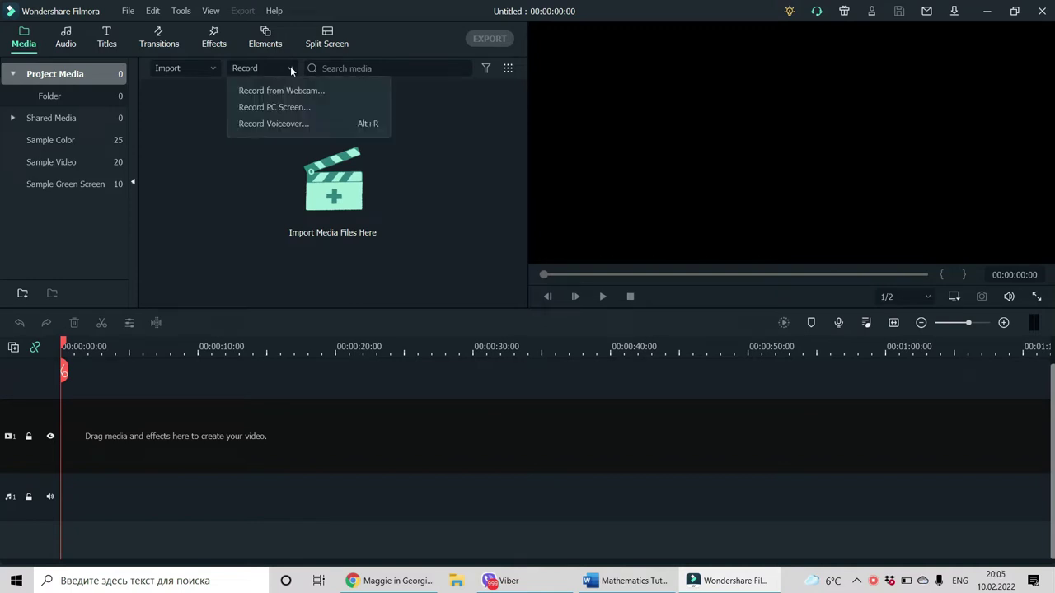
left_click(313, 106)
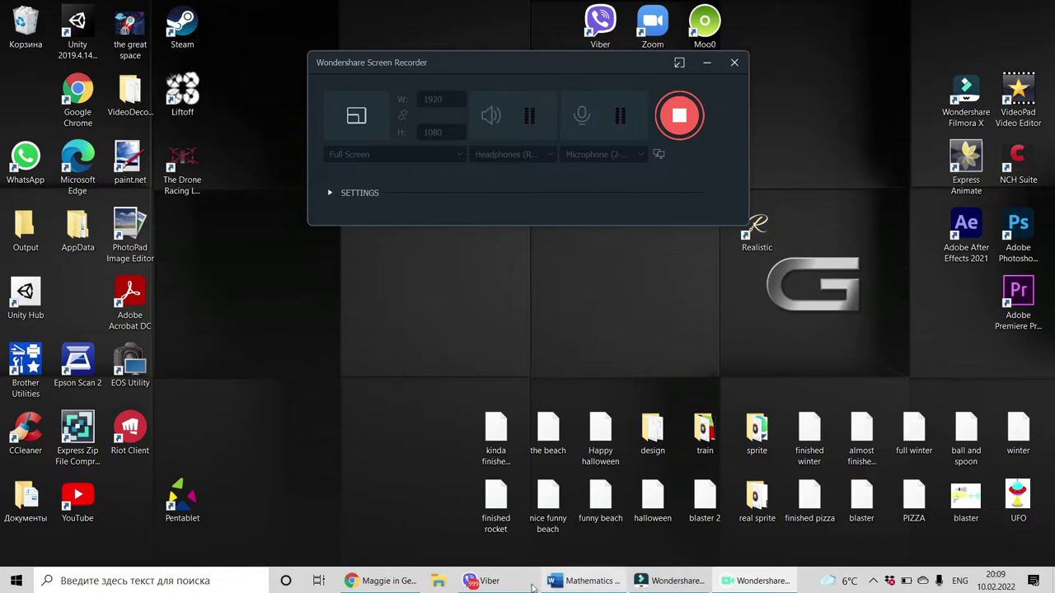
mouse_move(379, 580)
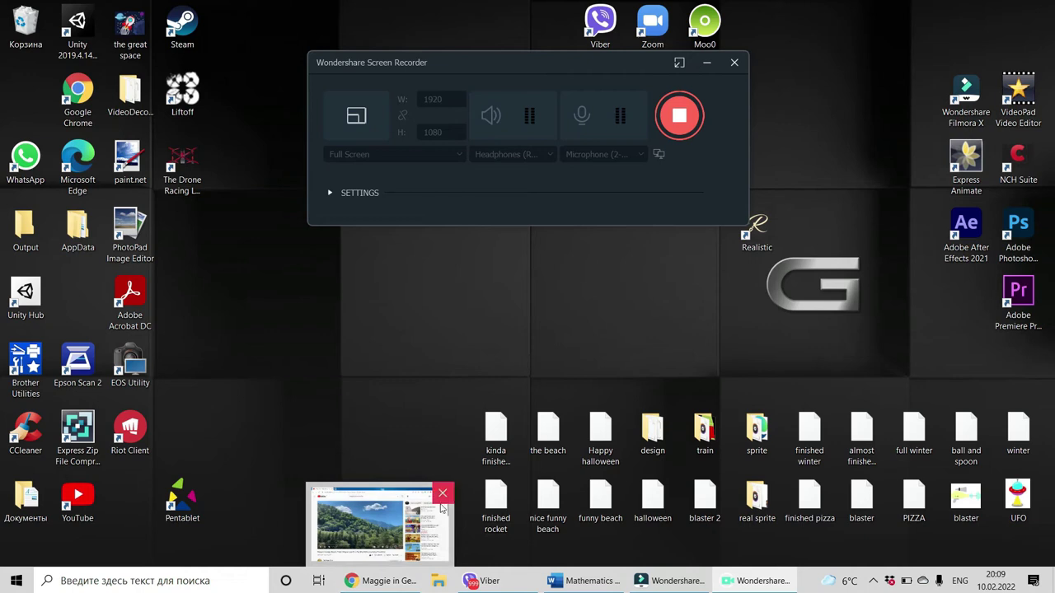
Step: Show the Maggie in Georgia YouTube trailer, hide the recorder bar, then switch to the Mathematics Tutorial document
left_click(386, 583)
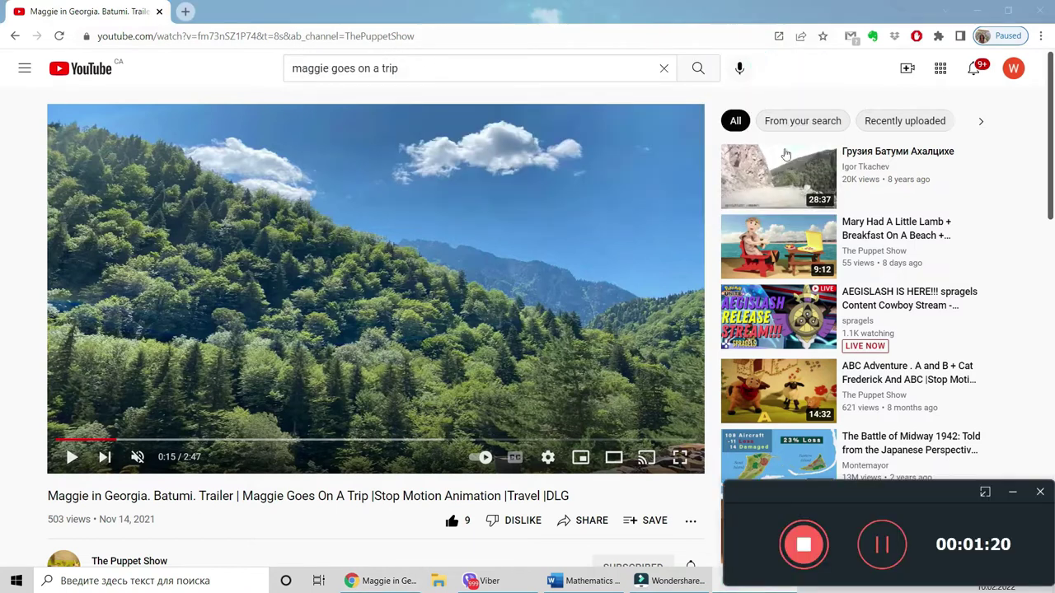
left_click(1012, 492)
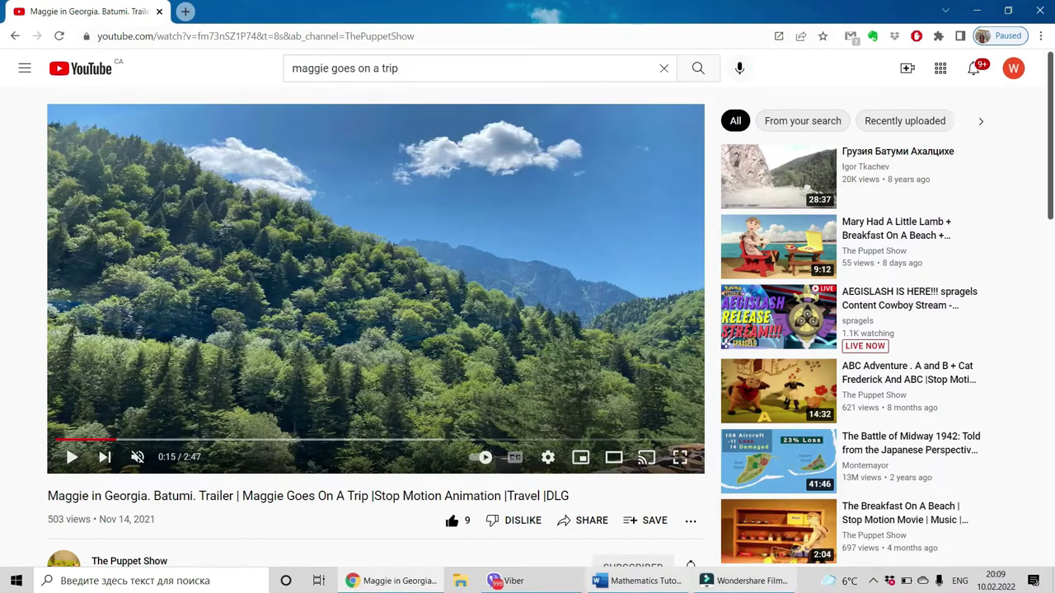
left_click(656, 583)
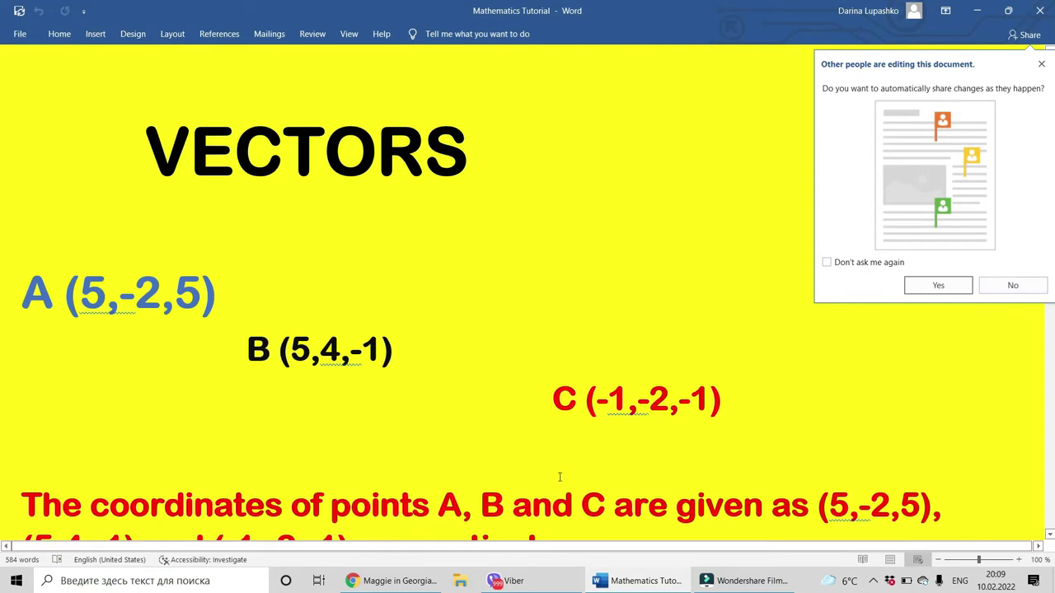
Step: Restore the screen recorder over the Word document, expand it to its full window and show its settings
left_click(748, 582)
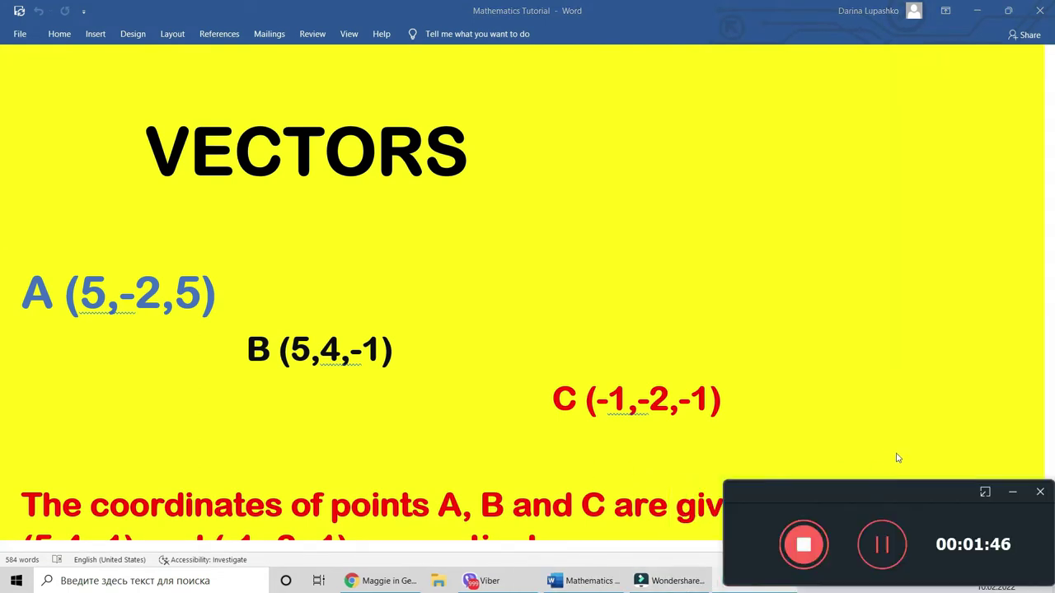
left_click(986, 493)
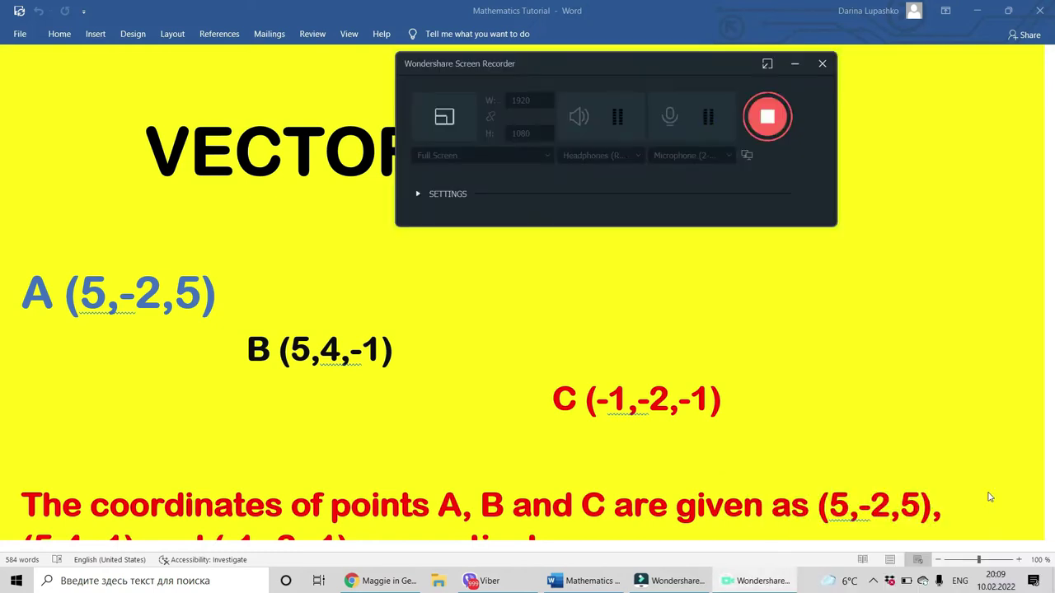
left_click(416, 195)
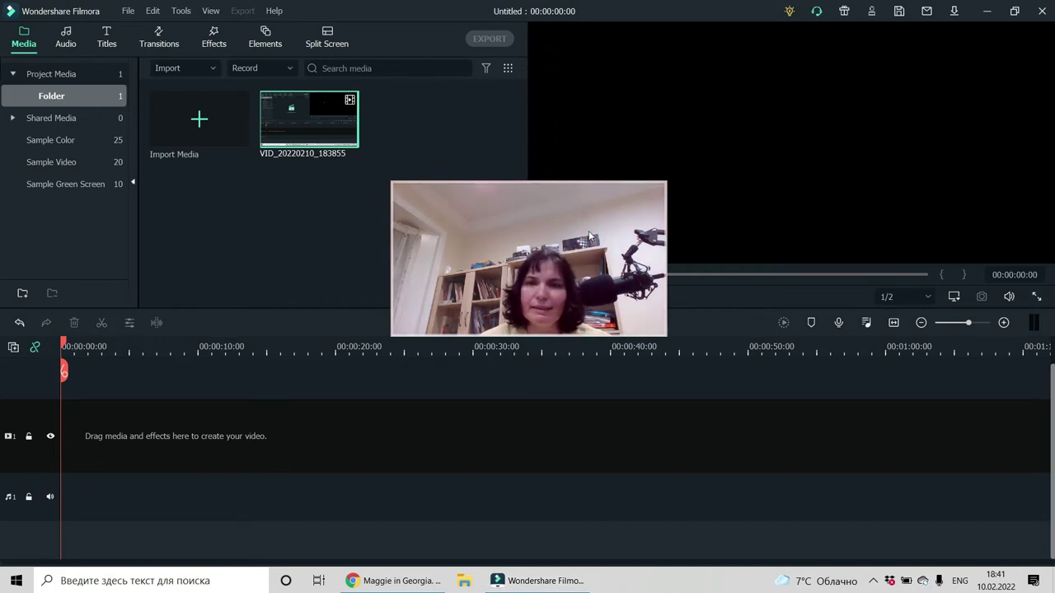
Step: Resize the webcam view smaller and place it near the top of the preview
left_click_drag(588, 231, 939, 397)
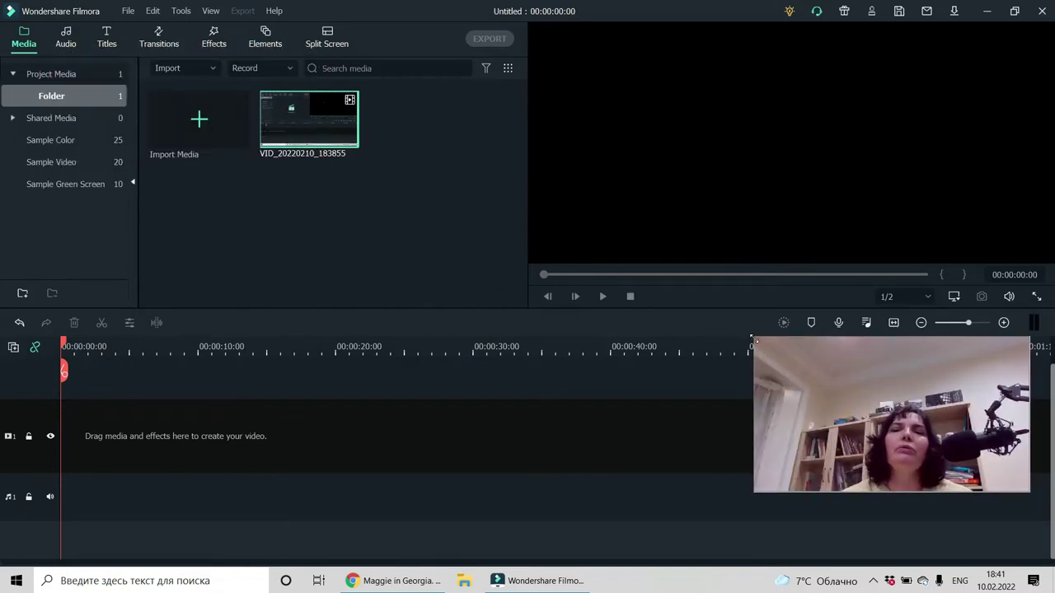
left_click_drag(755, 338, 650, 185)
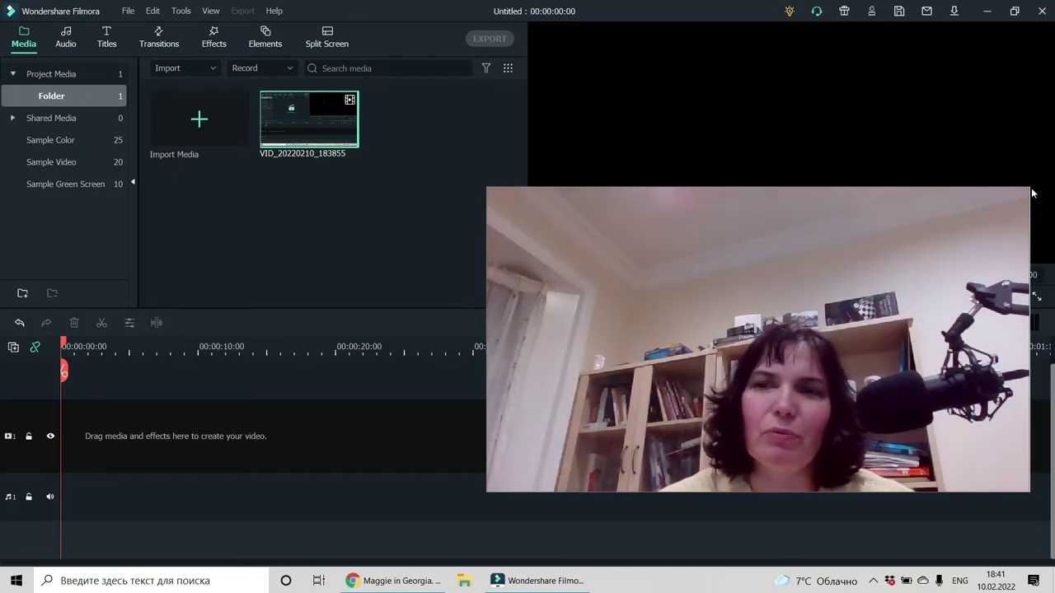
left_click_drag(1031, 194, 715, 362)
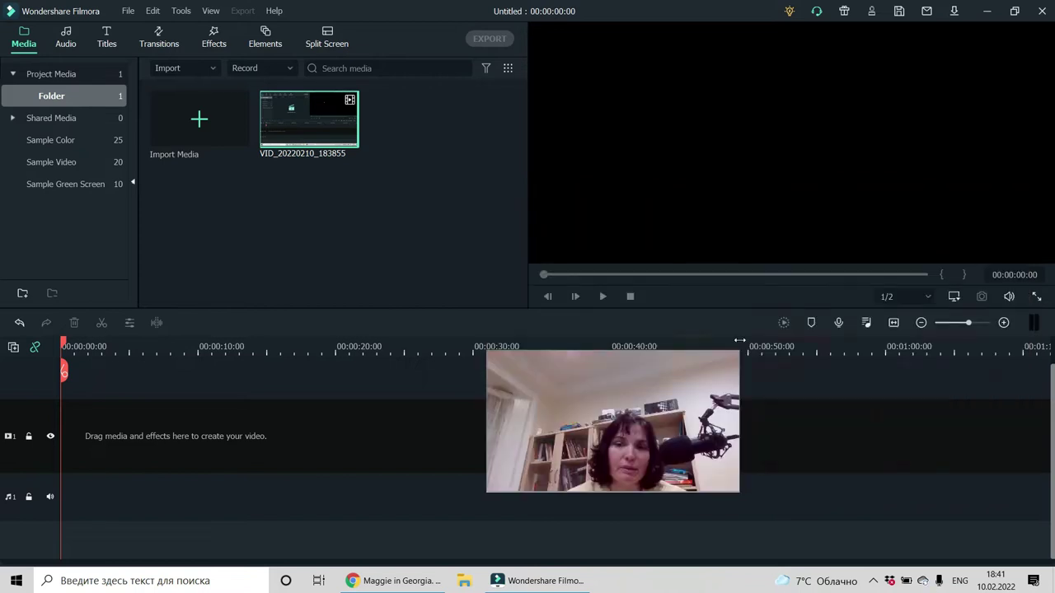
left_click_drag(653, 401, 719, 107)
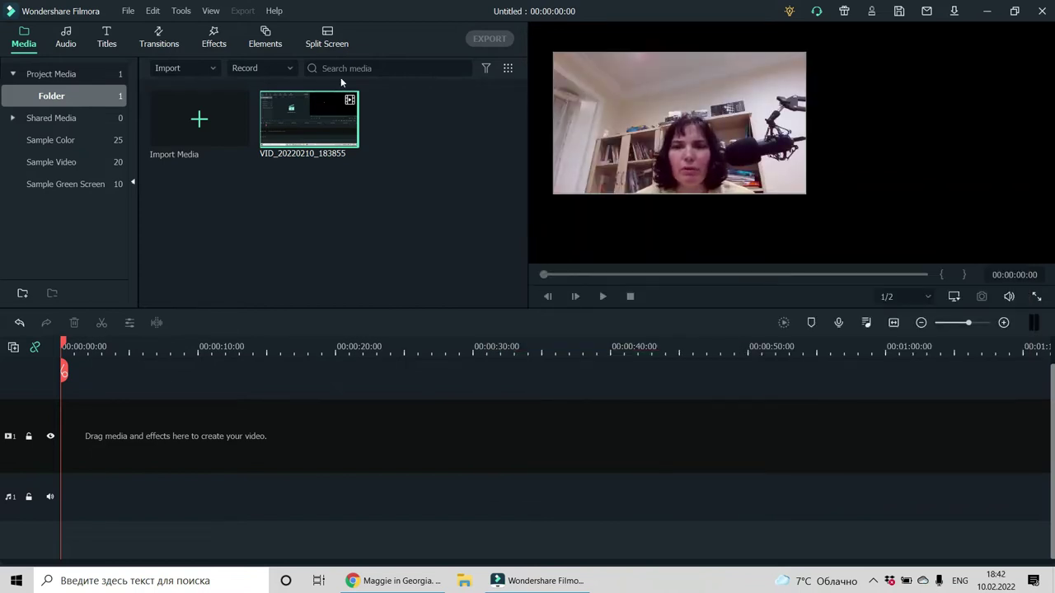
Step: Record a second PC screen clip and stop it, adding VID_20220210_184133 to the media
left_click(294, 71)
left_click(287, 106)
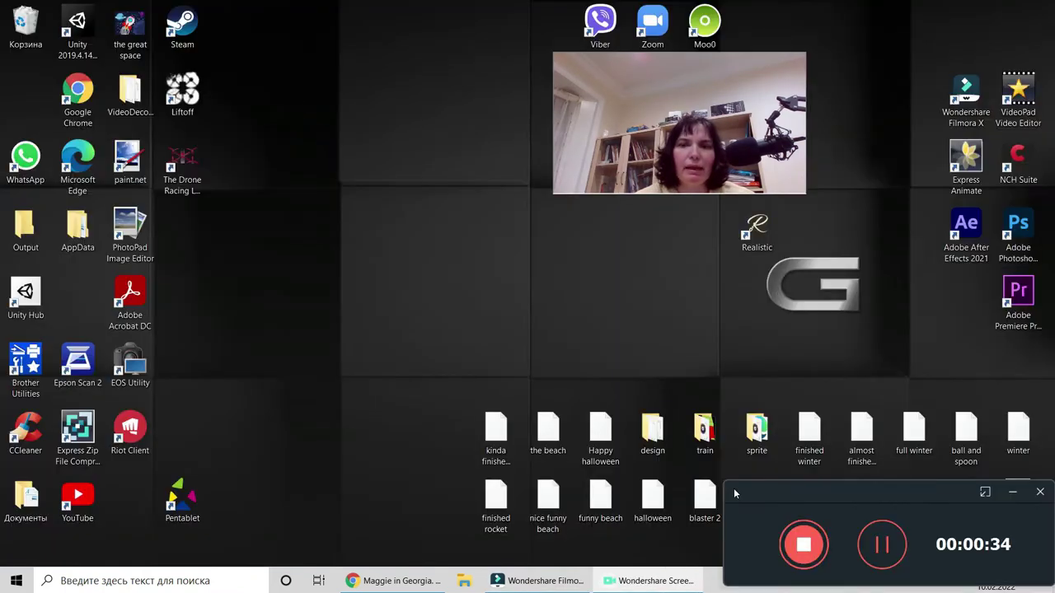
left_click(804, 548)
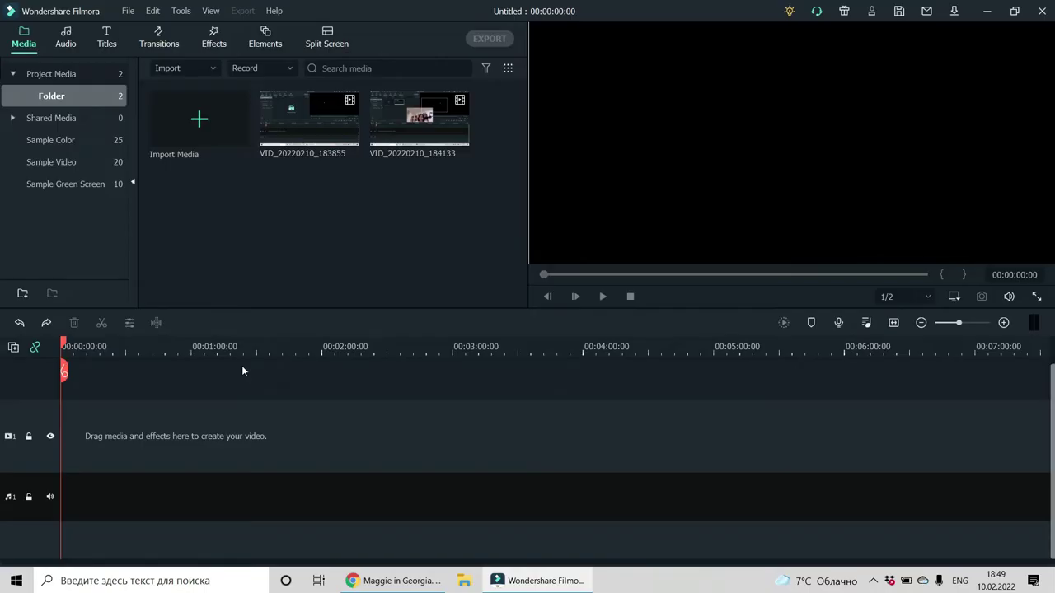
Step: Place VID_20220210_183855 then VID_20220210_184133 back to back at the start of the video track
mouse_move(348, 134)
left_click_drag(318, 123, 52, 435)
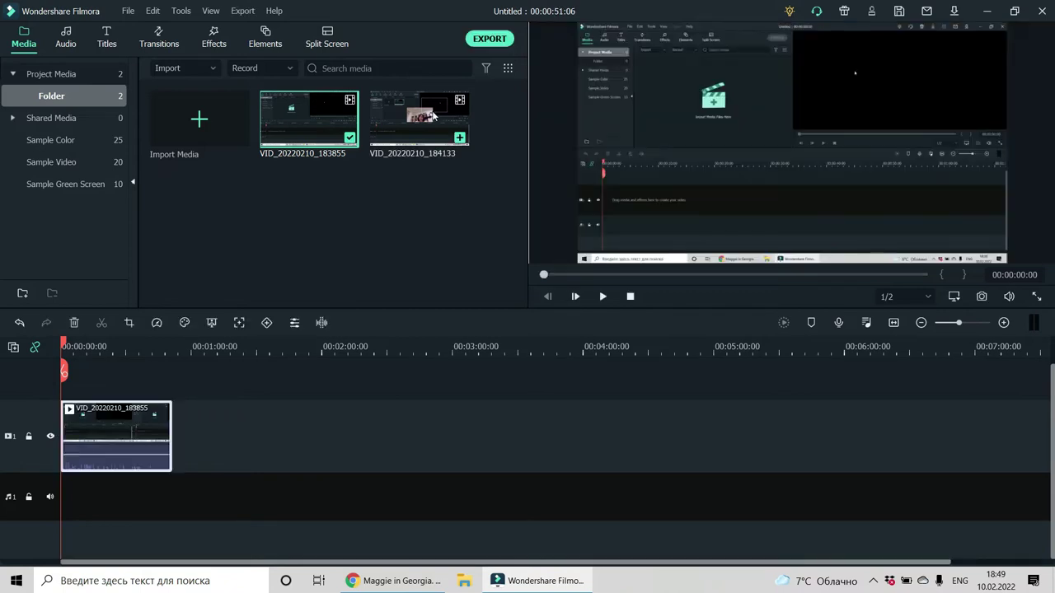
left_click_drag(432, 116, 172, 497)
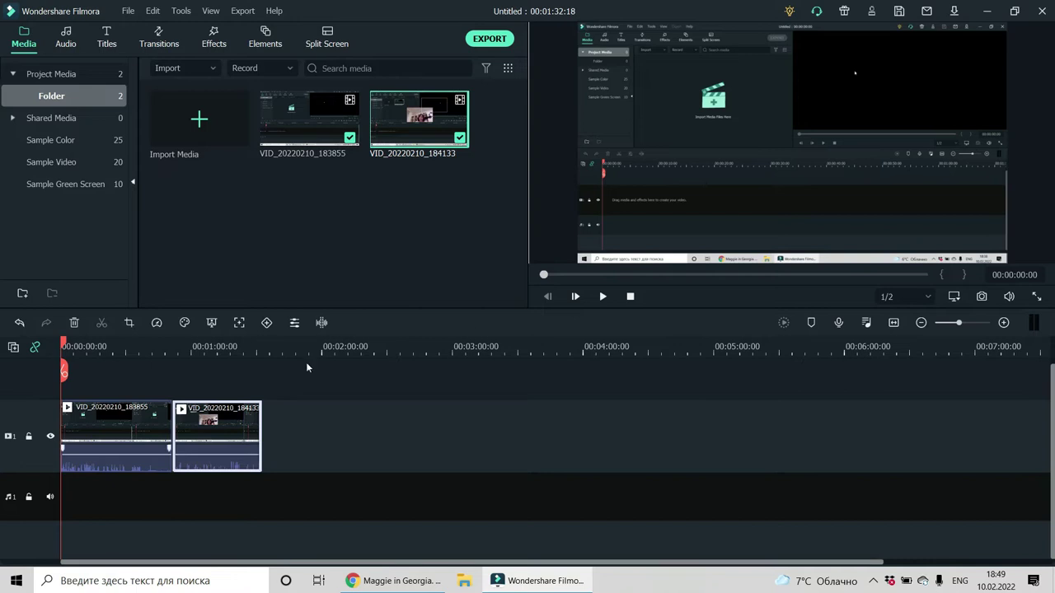
Step: Play the timeline briefly from the start, pause it, and zoom in to widen the clips
left_click(604, 296)
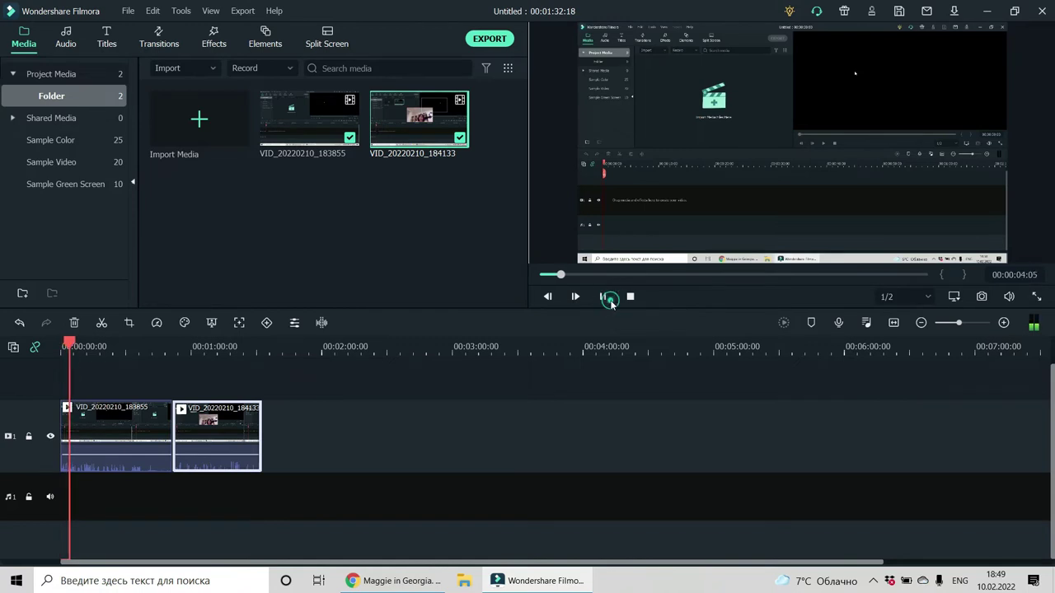
left_click(604, 297)
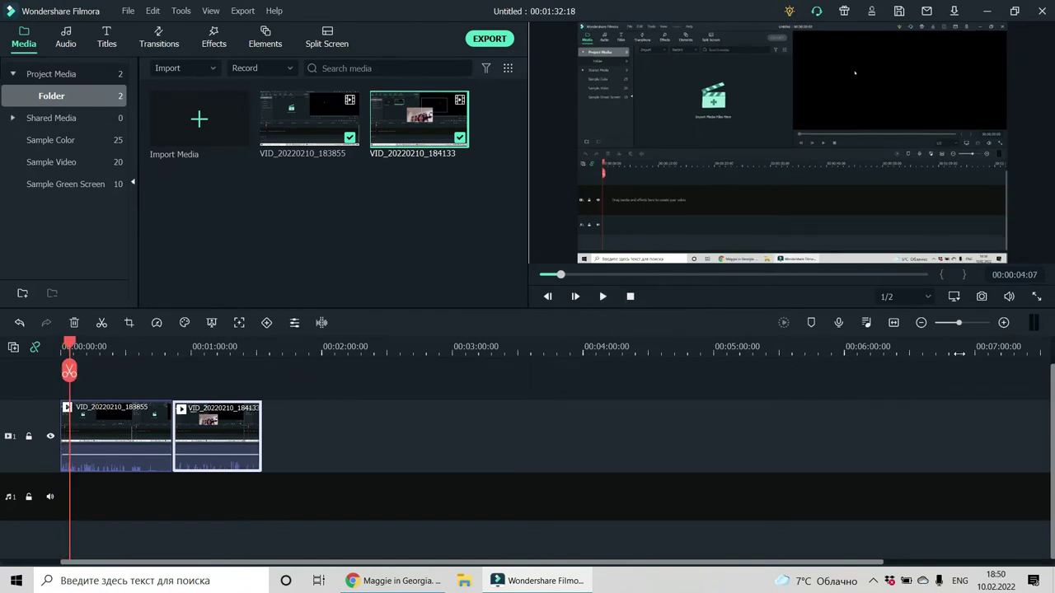
left_click_drag(960, 323, 968, 329)
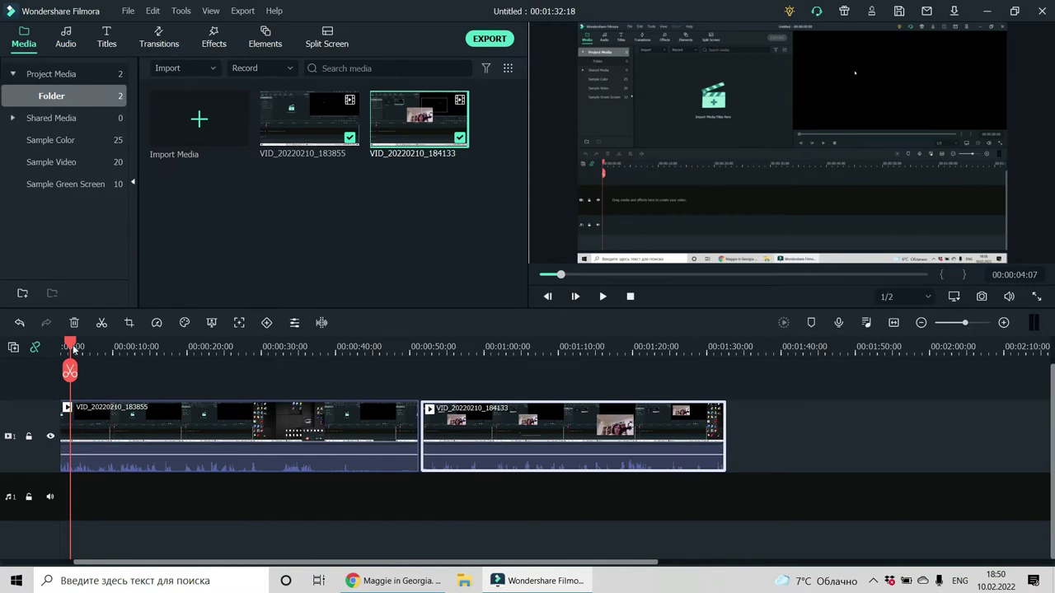
Step: Set the playhead to about 30 seconds and play the recording until pausing near 00:00:37
left_click_drag(72, 348, 552, 348)
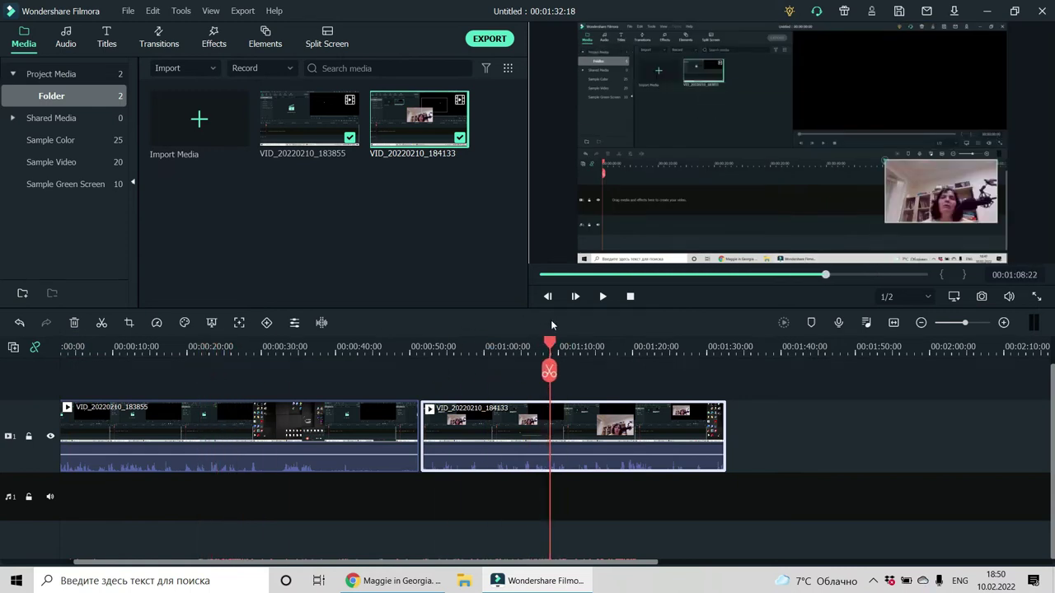
left_click_drag(412, 340, 266, 324)
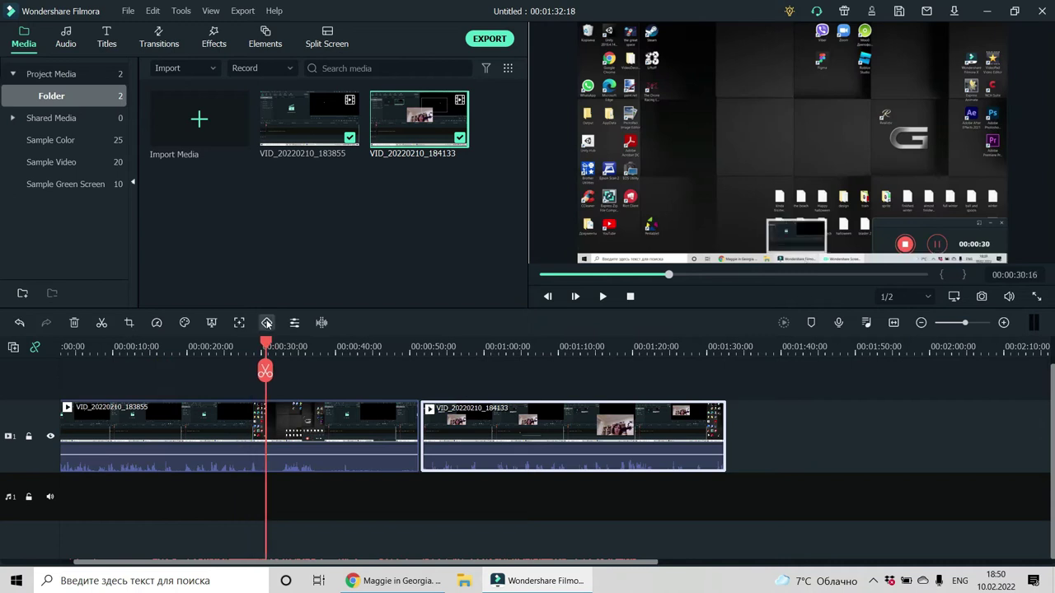
key("ctrl+equal")
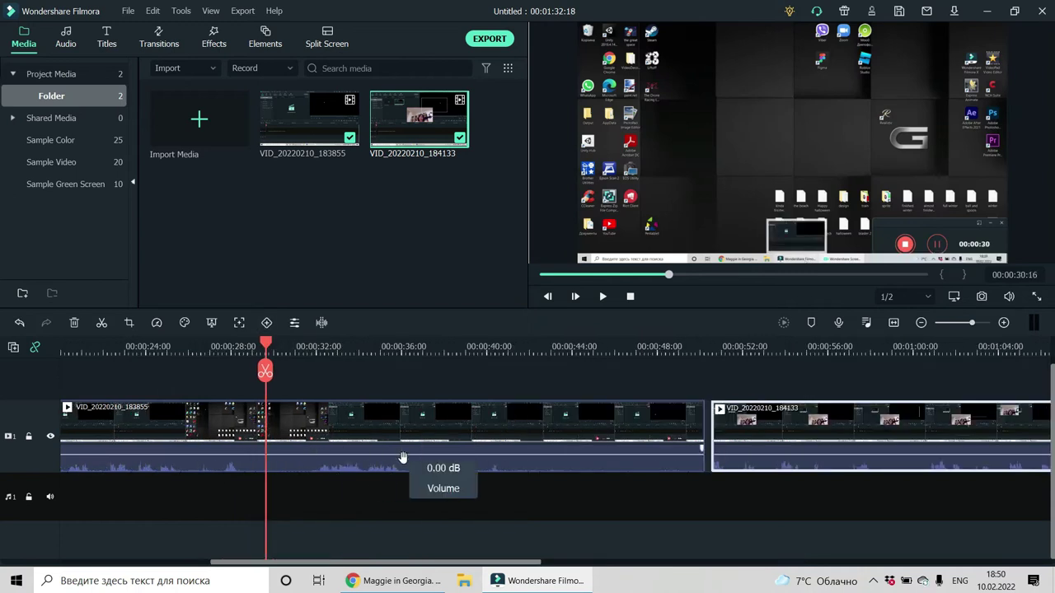
left_click(604, 299)
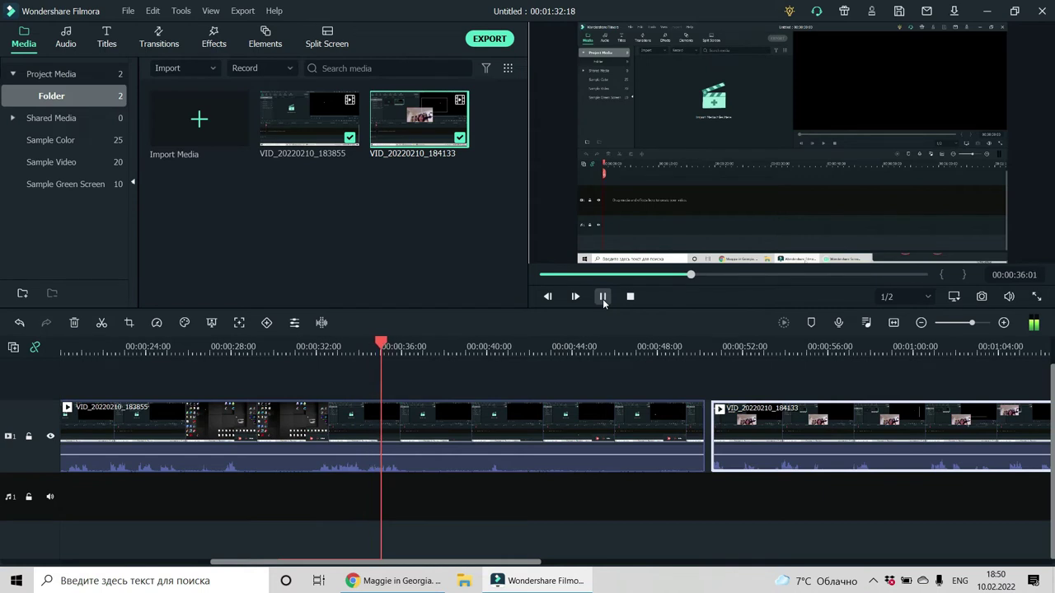
left_click(603, 298)
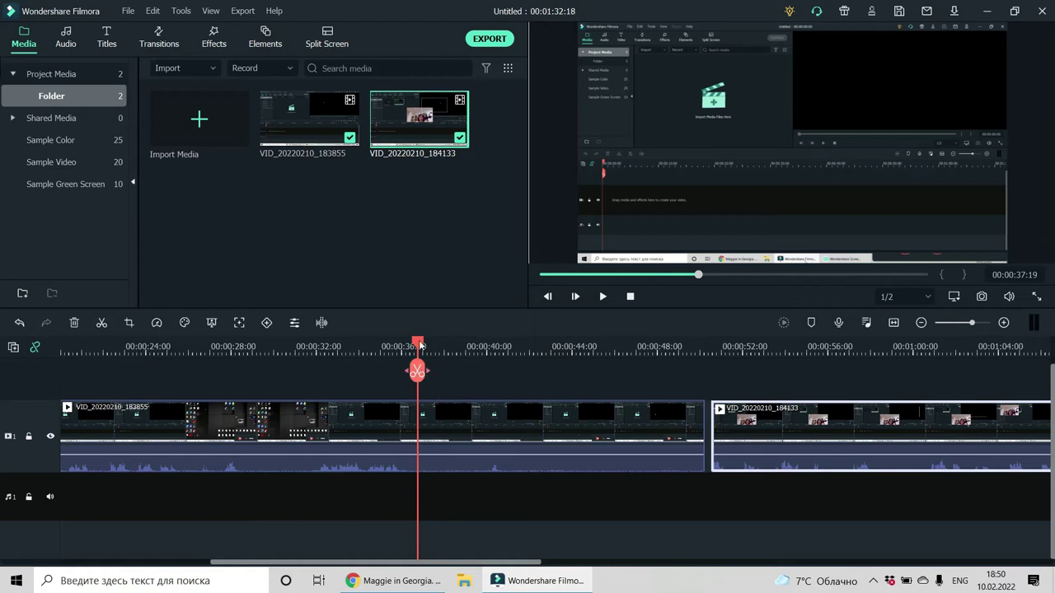
Step: Split VID_20220210_183855 at 00:00:31 and again at 00:00:38
left_click_drag(420, 347, 423, 358)
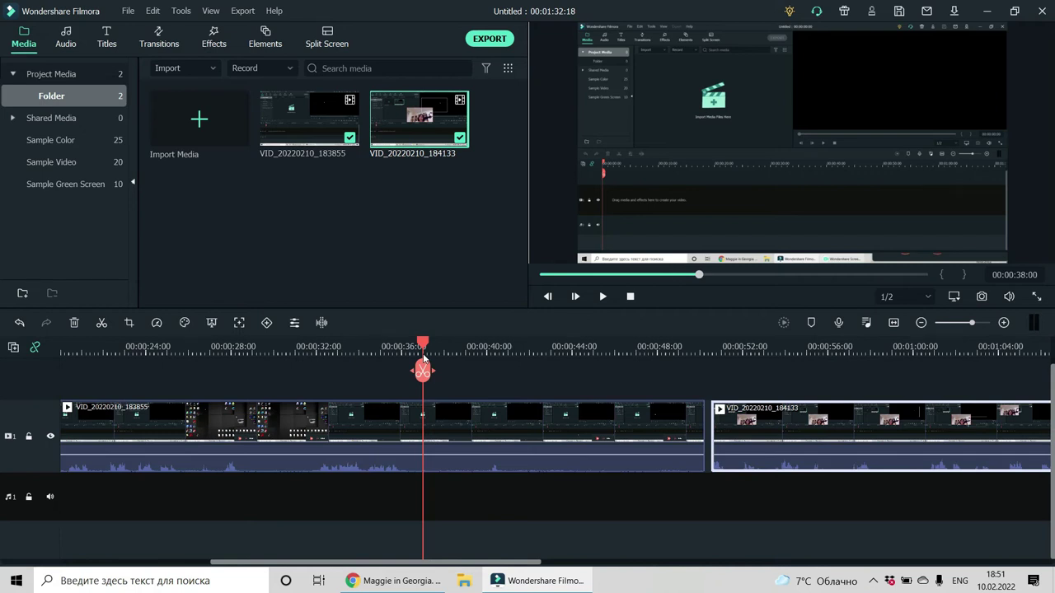
left_click_drag(424, 358, 294, 406)
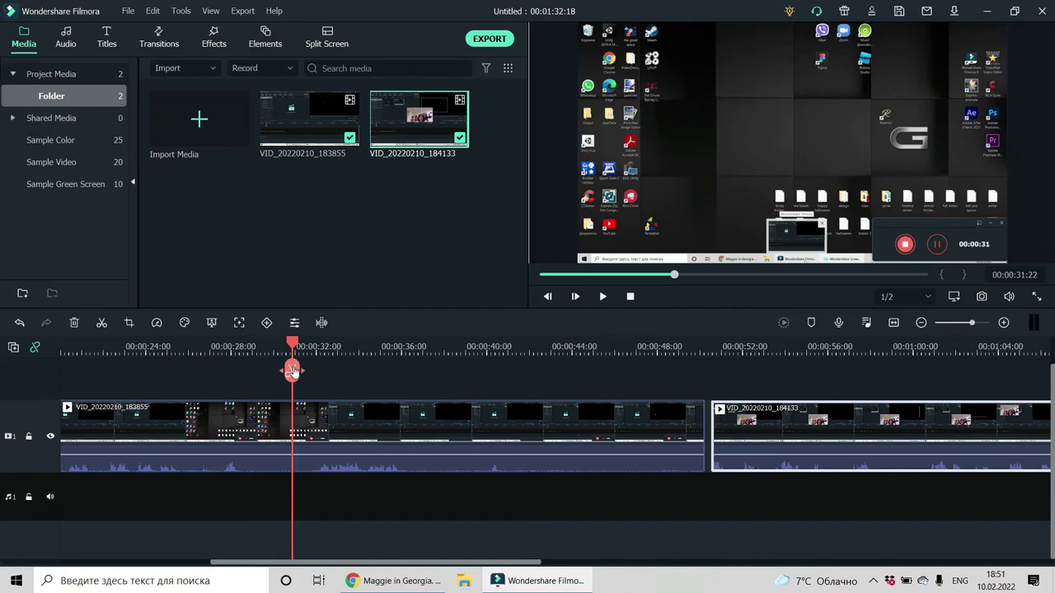
left_click(293, 372)
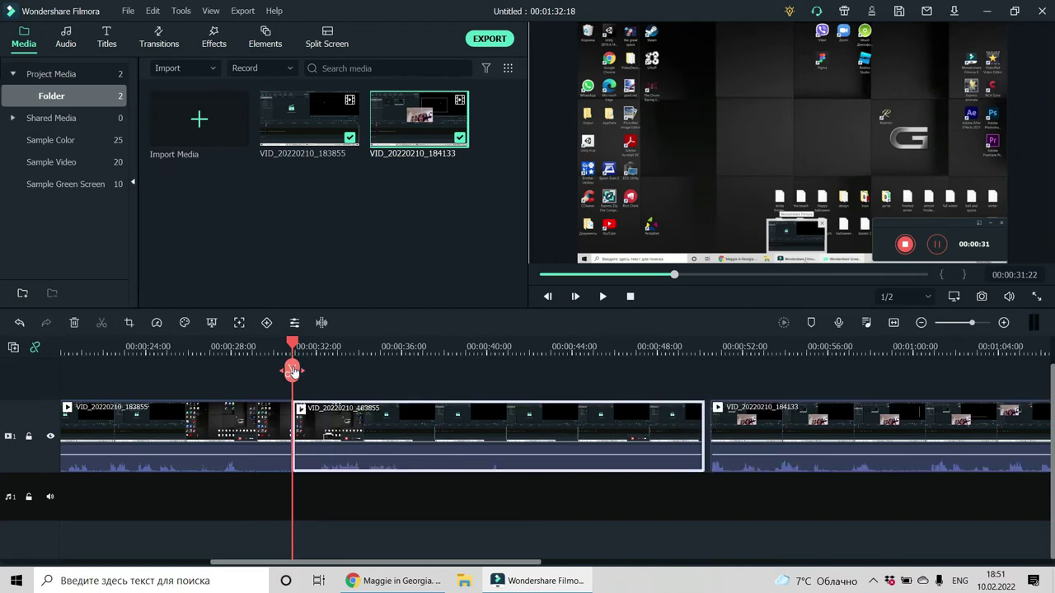
left_click_drag(294, 341, 422, 381)
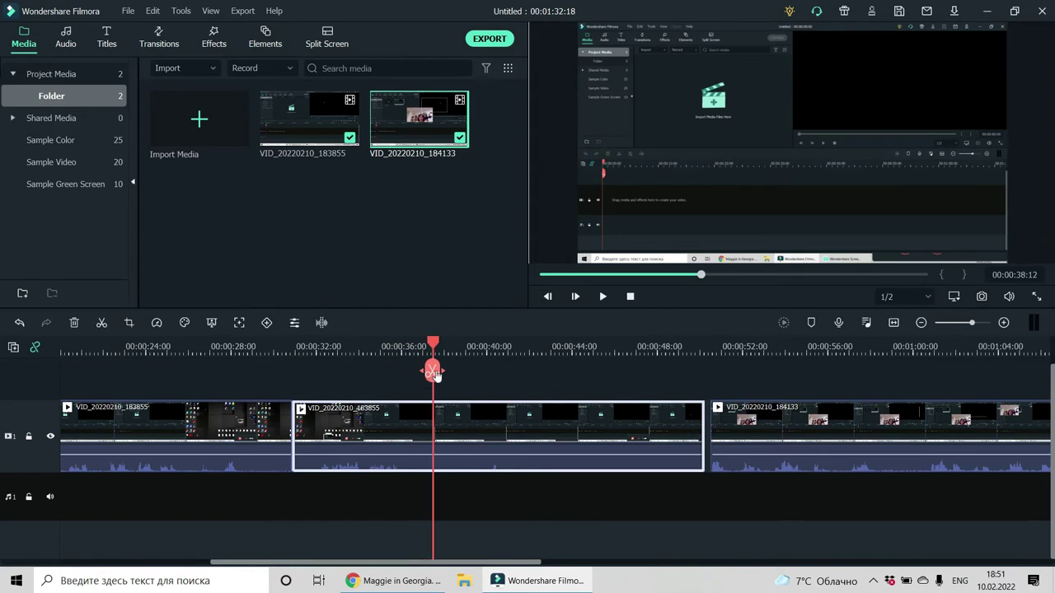
left_click(434, 372)
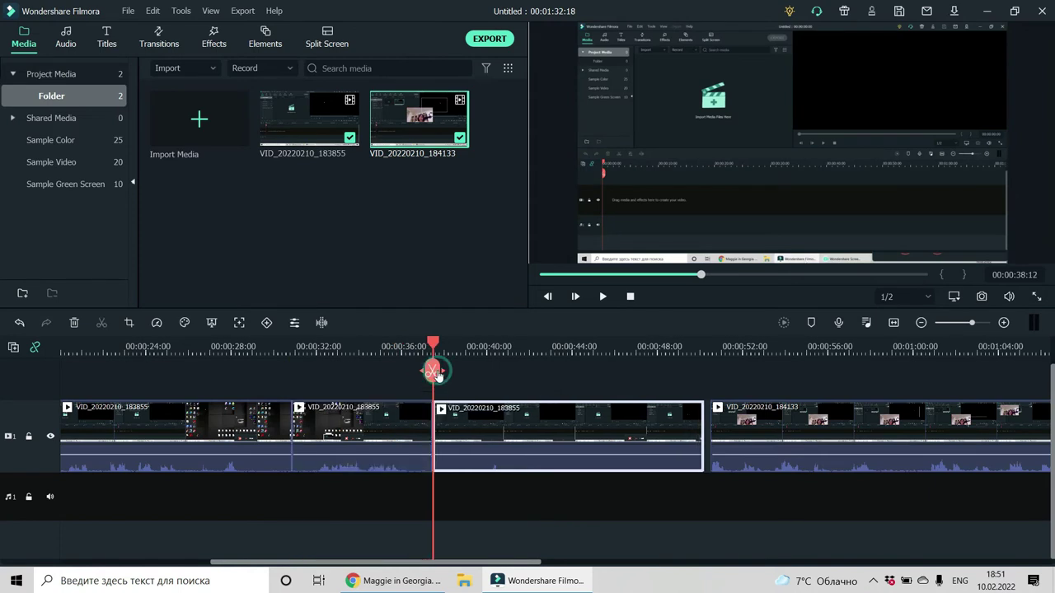
Step: Lower the middle section's volume to -∞ dB
left_click(363, 466)
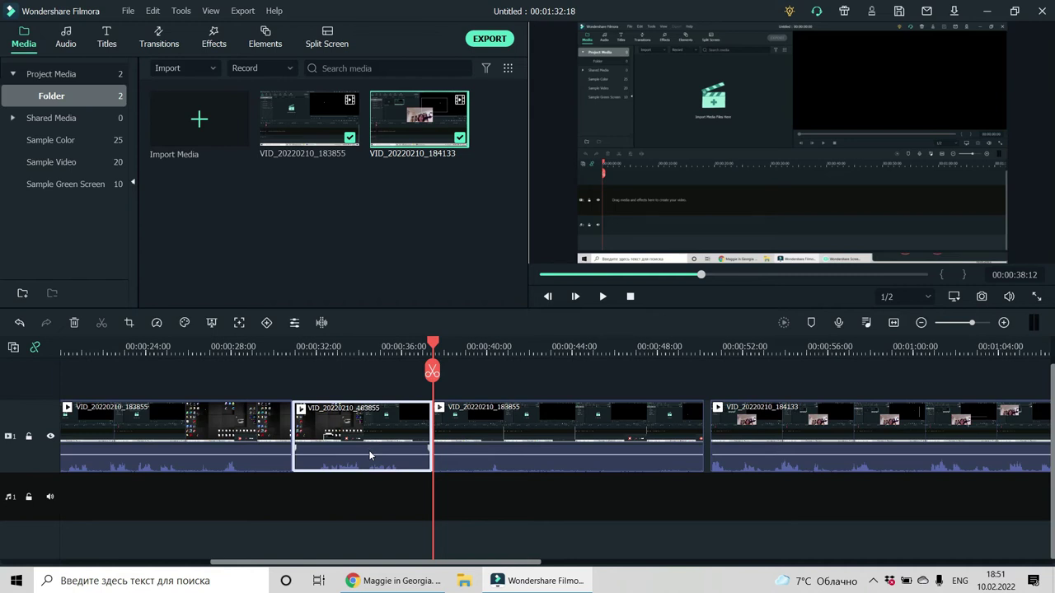
mouse_move(370, 455)
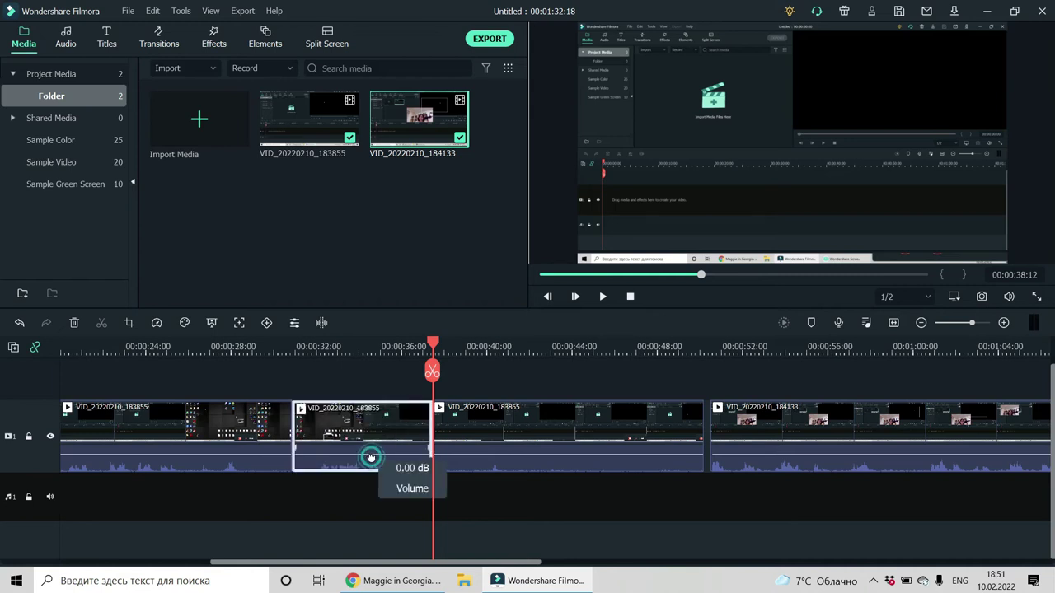
left_click_drag(370, 456, 371, 476)
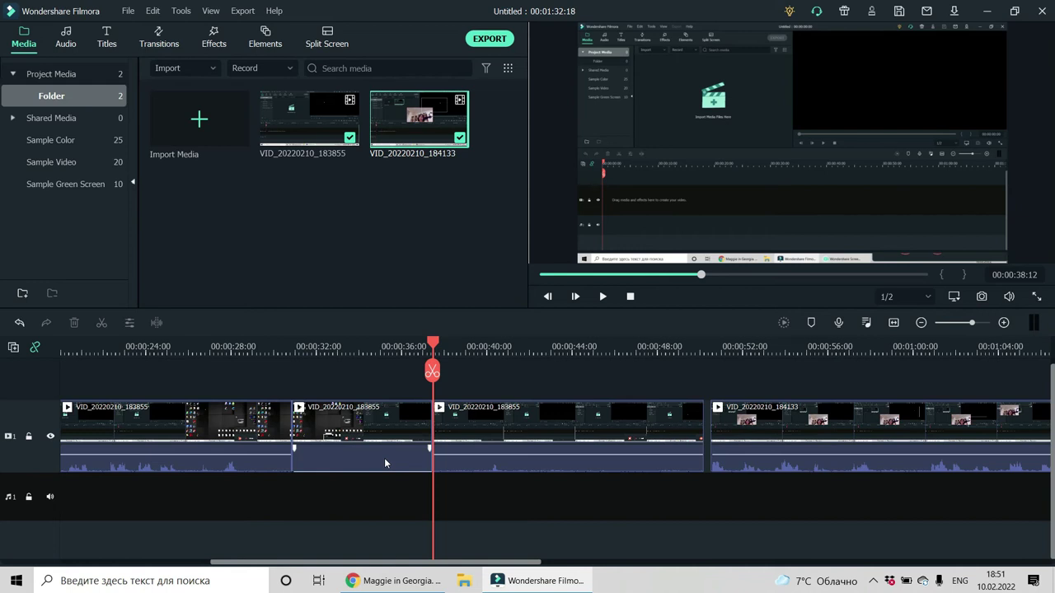
Step: Detach the middle section's audio into its own clip, undoing an accidental deletion of both clips
right_click(385, 460)
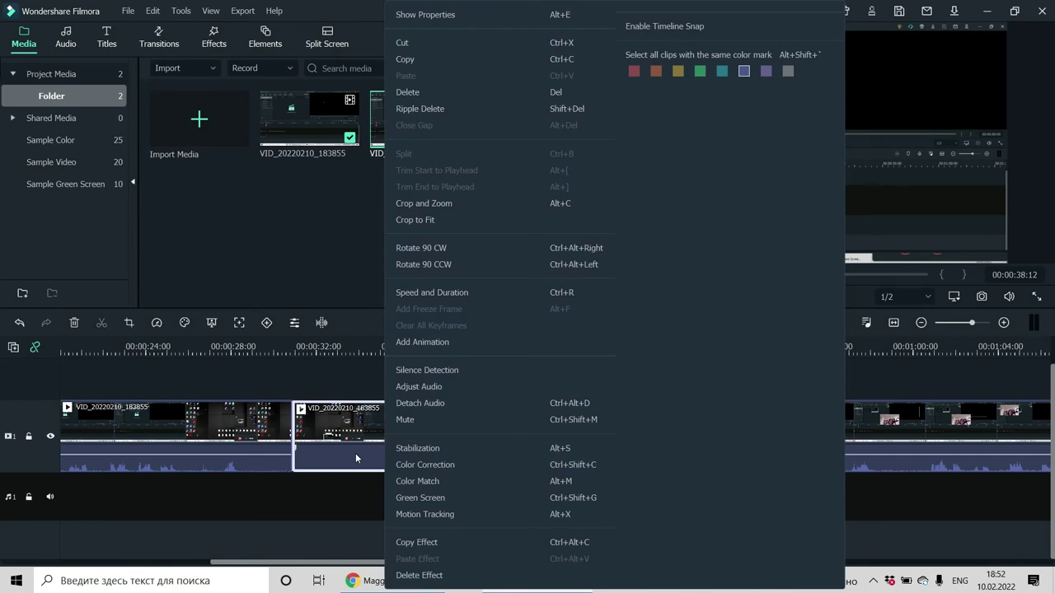
left_click(435, 405)
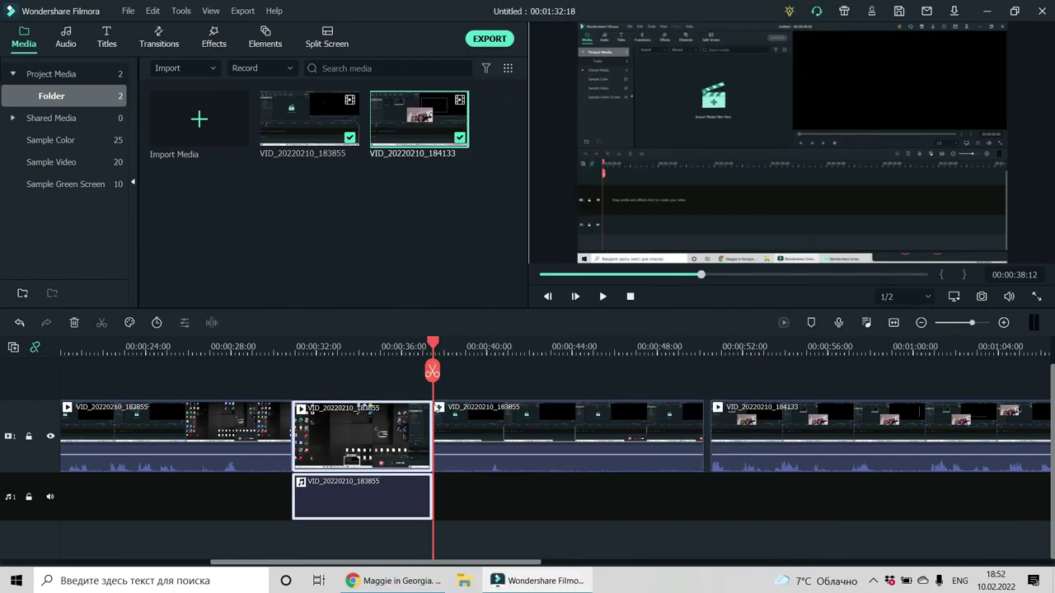
right_click(380, 497)
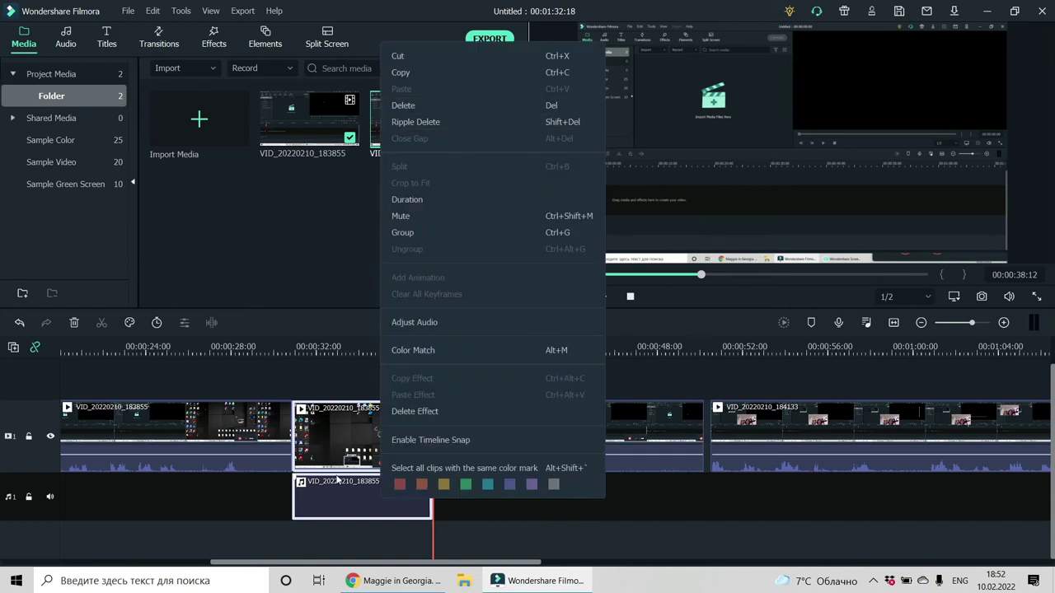
left_click(347, 497)
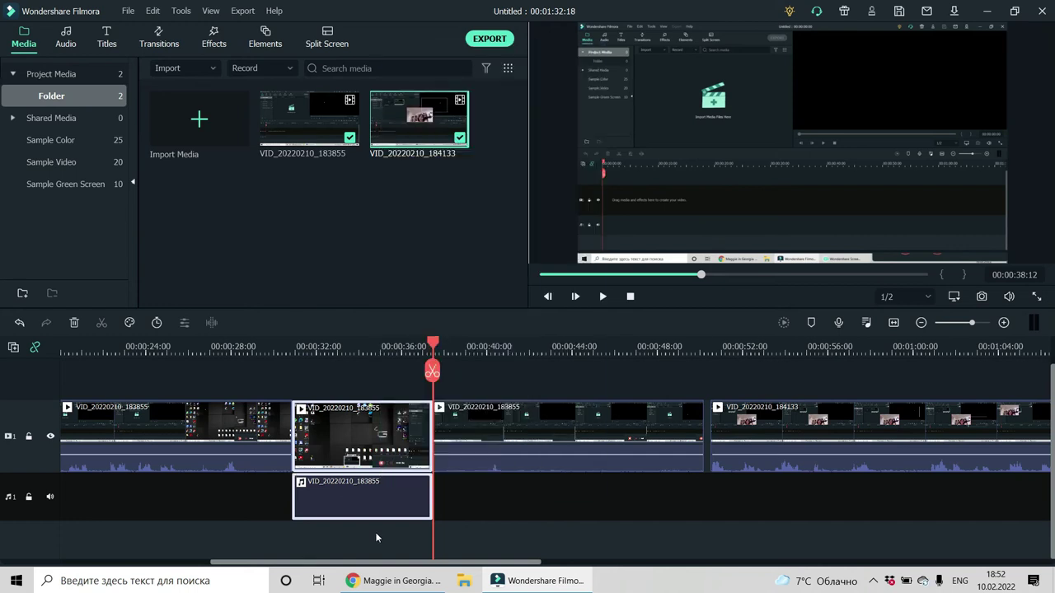
right_click(387, 493)
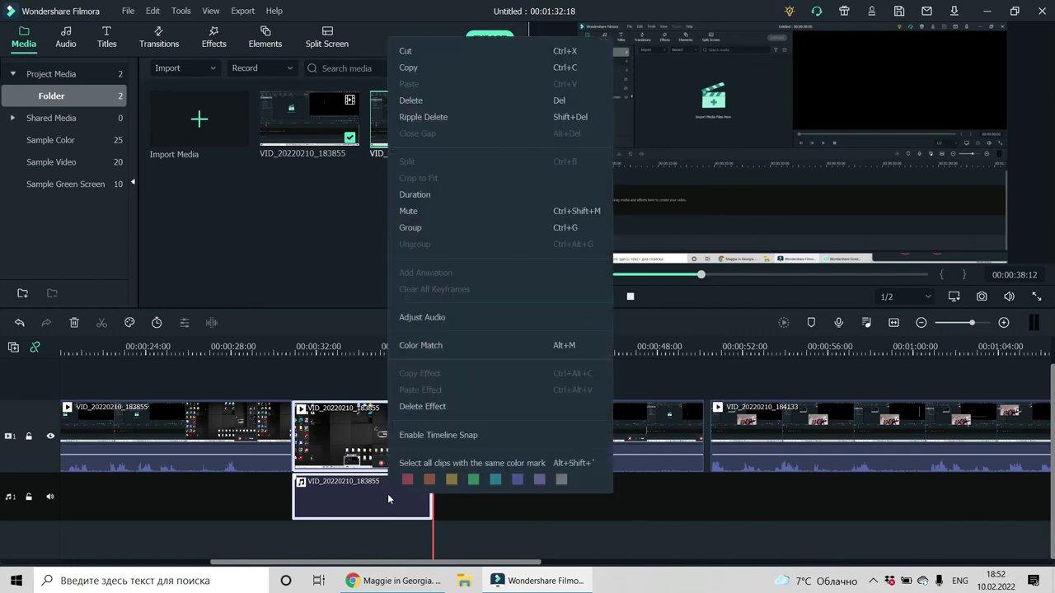
left_click(462, 100)
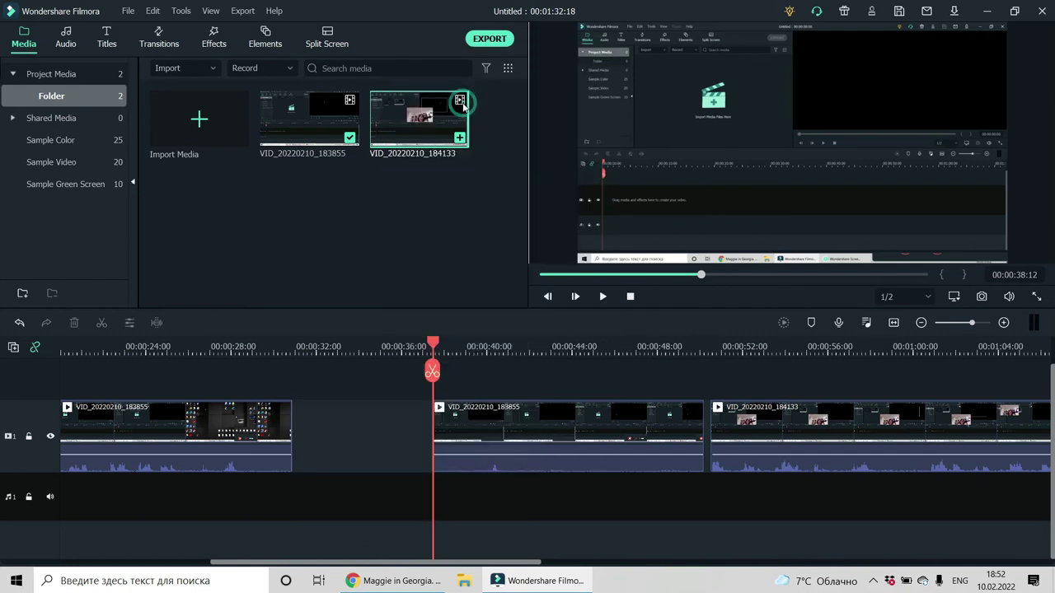
left_click(19, 322)
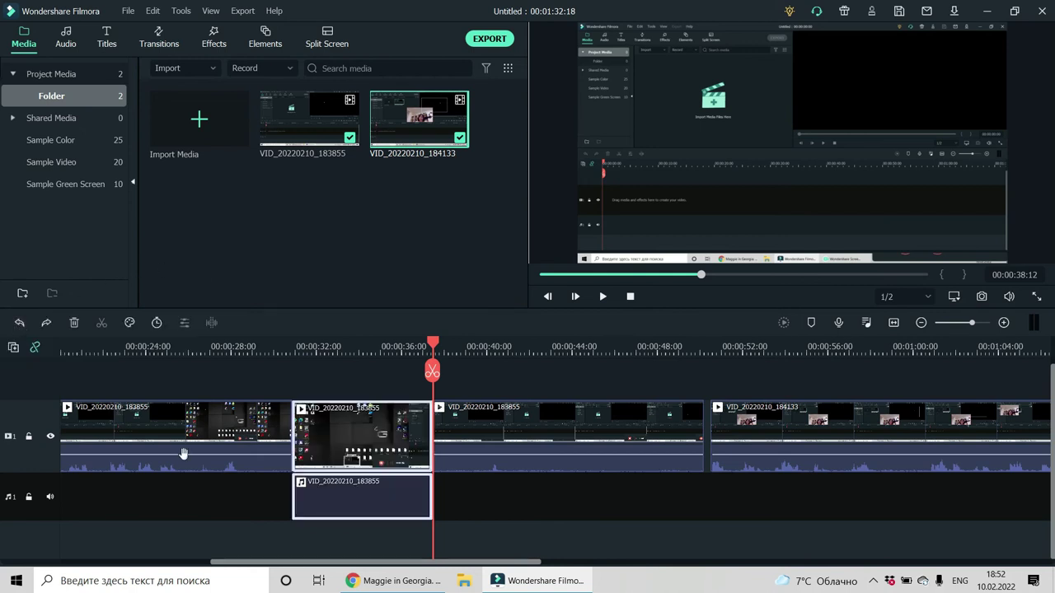
Step: Delete only the detached audio clip, leaving the middle section without sound
left_click(342, 500)
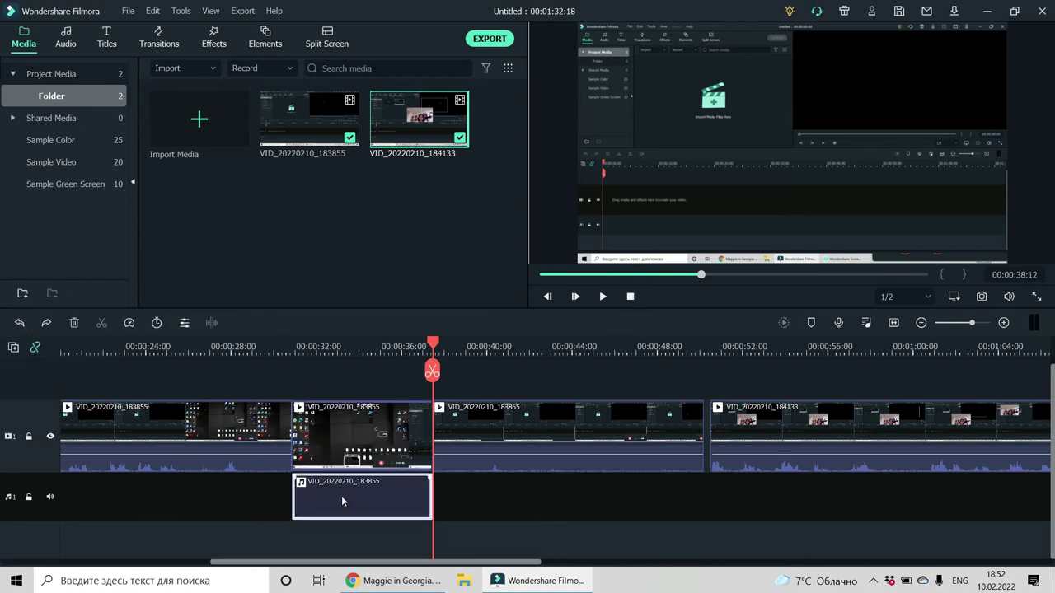
right_click(328, 494)
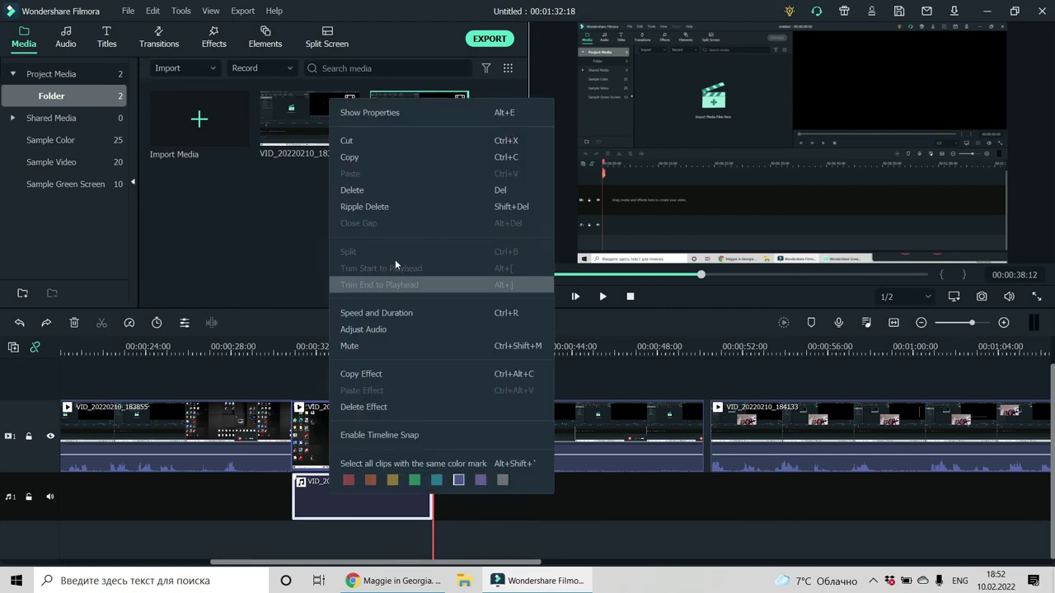
left_click(395, 187)
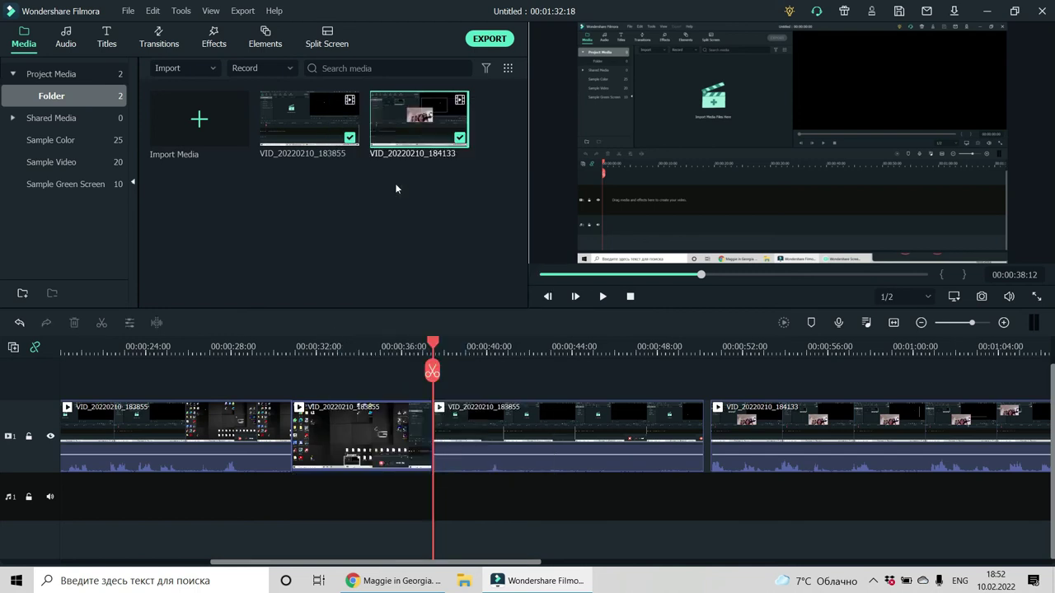
left_click_drag(436, 342, 399, 346)
Step: Return the playhead to about 00:00:31 and check the Record menu's voiceover option without choosing it
left_click_drag(399, 387, 292, 417)
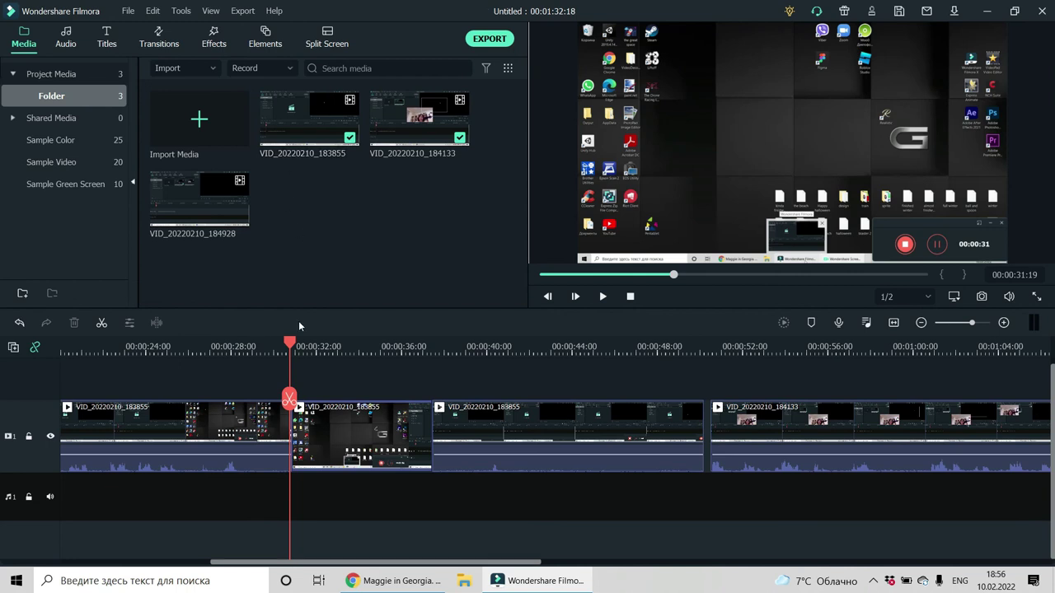
left_click(290, 70)
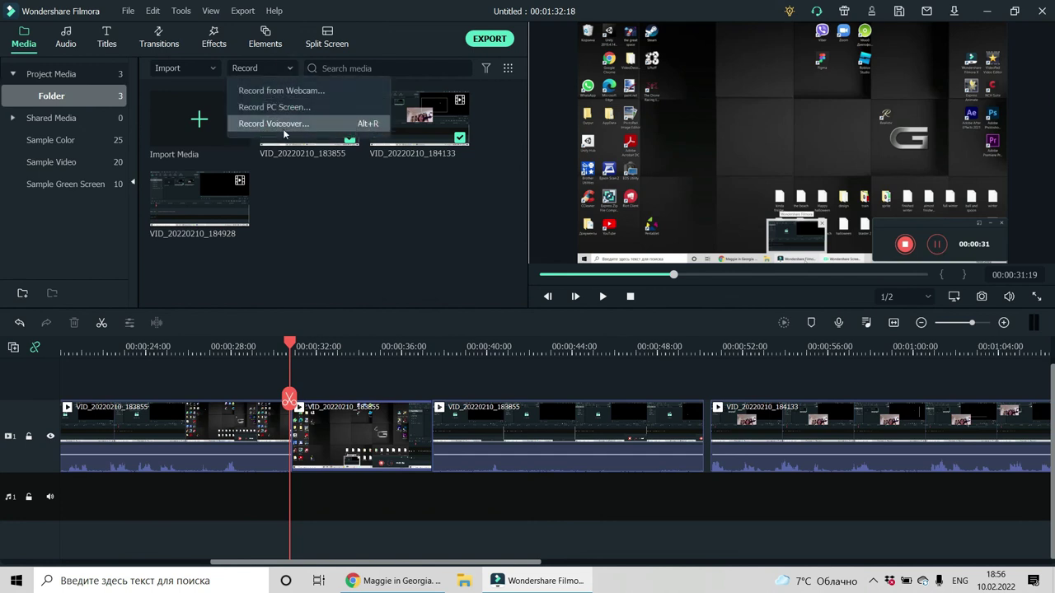
left_click(450, 212)
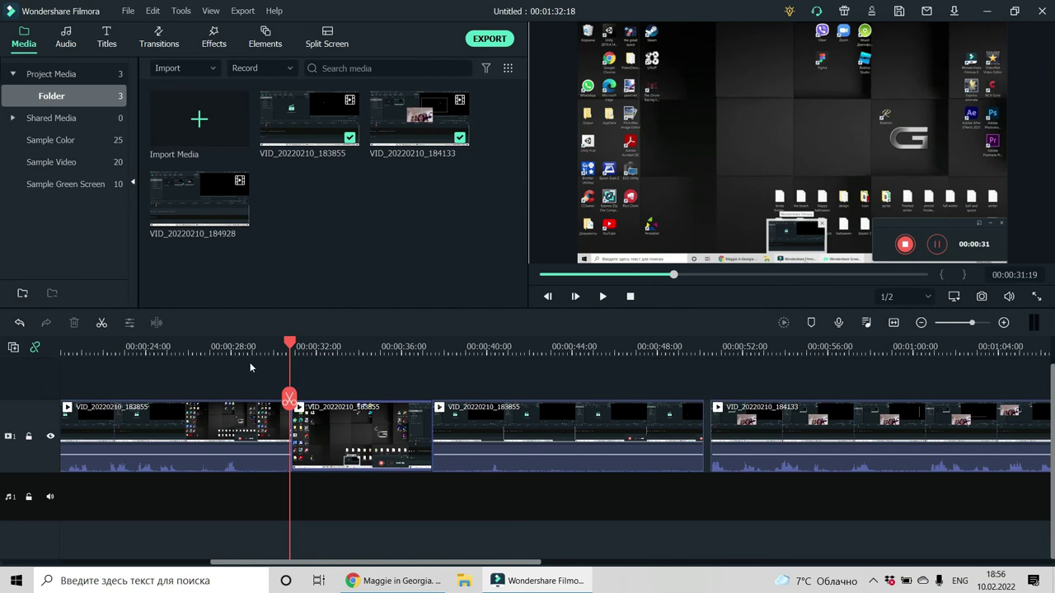
left_click_drag(290, 339, 835, 456)
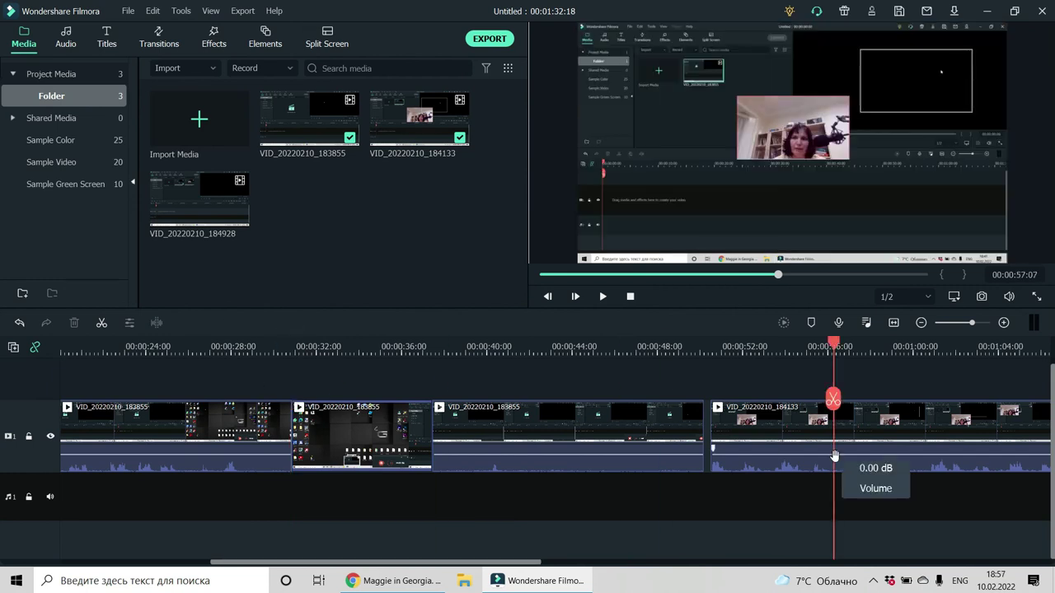